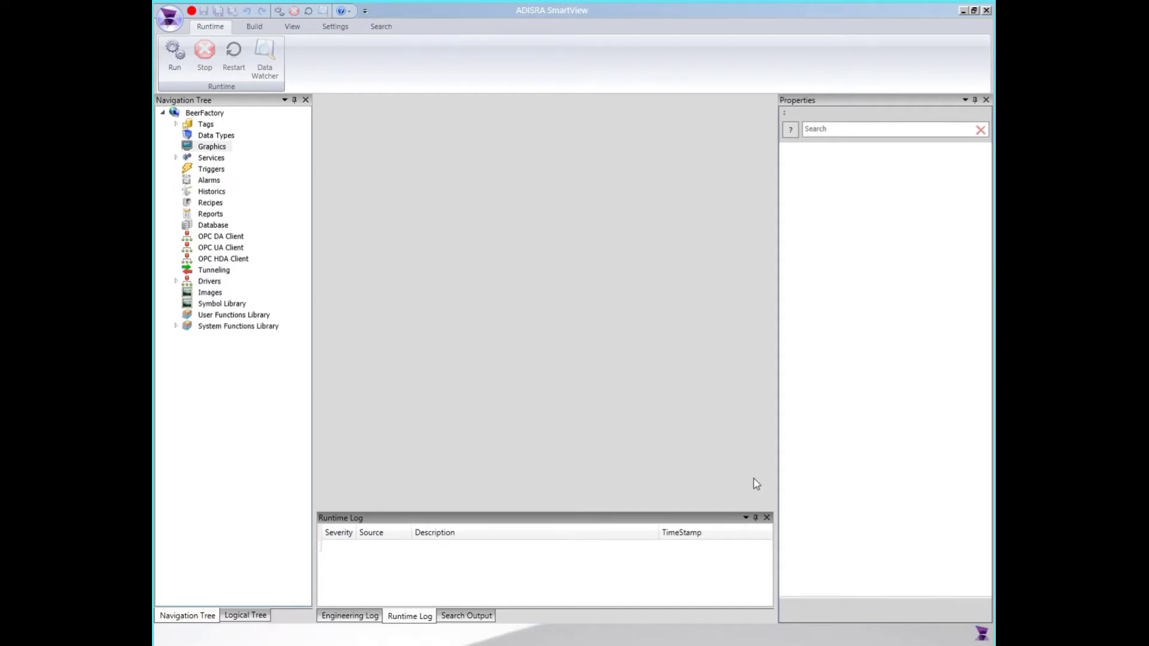
- Start the project runtime and open the Data Watcher with system tags included
left_click(176, 54)
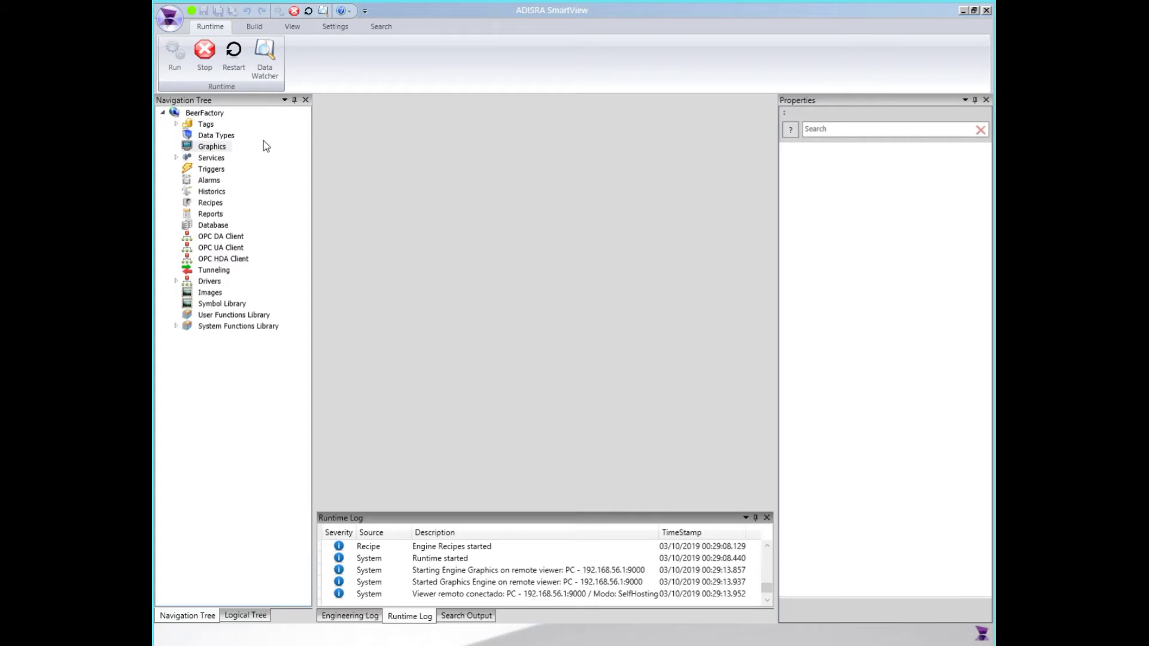
left_click(264, 57)
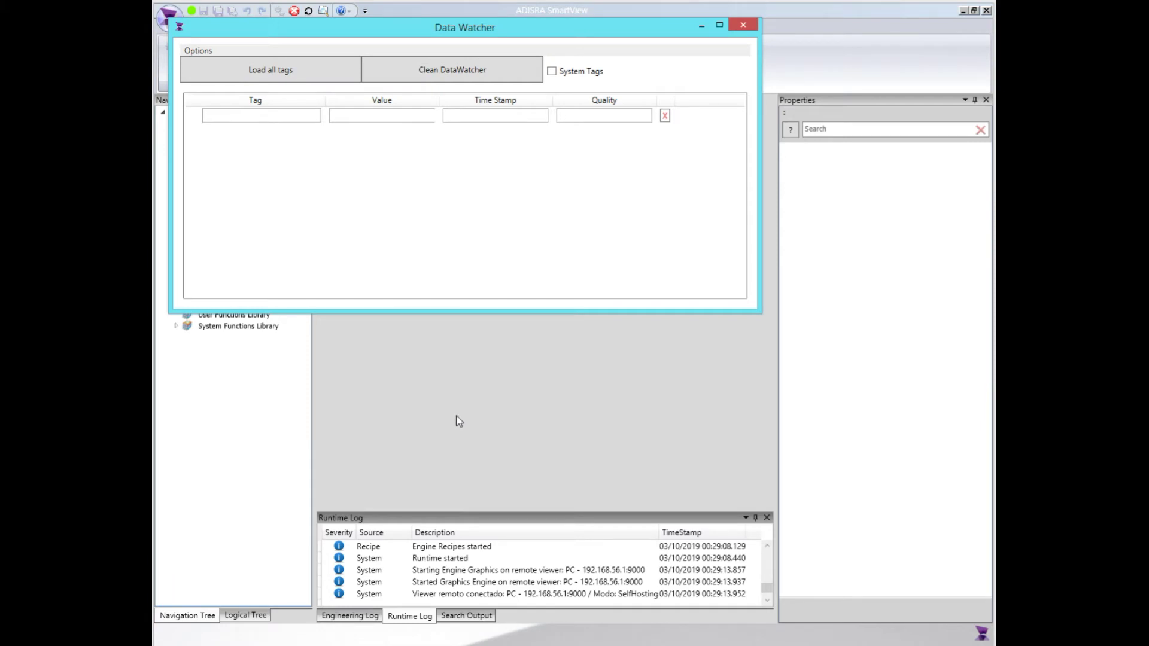
left_click(553, 72)
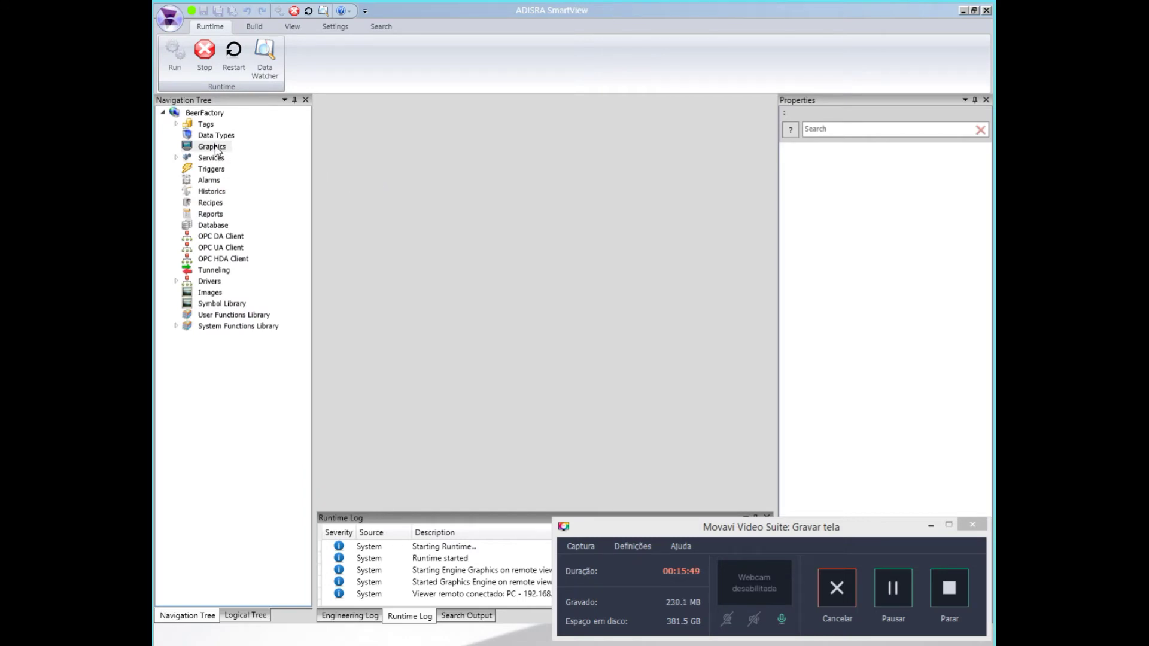
- Stop the runtime and create a new graphics document in the BeerFactory project
left_click(203, 55)
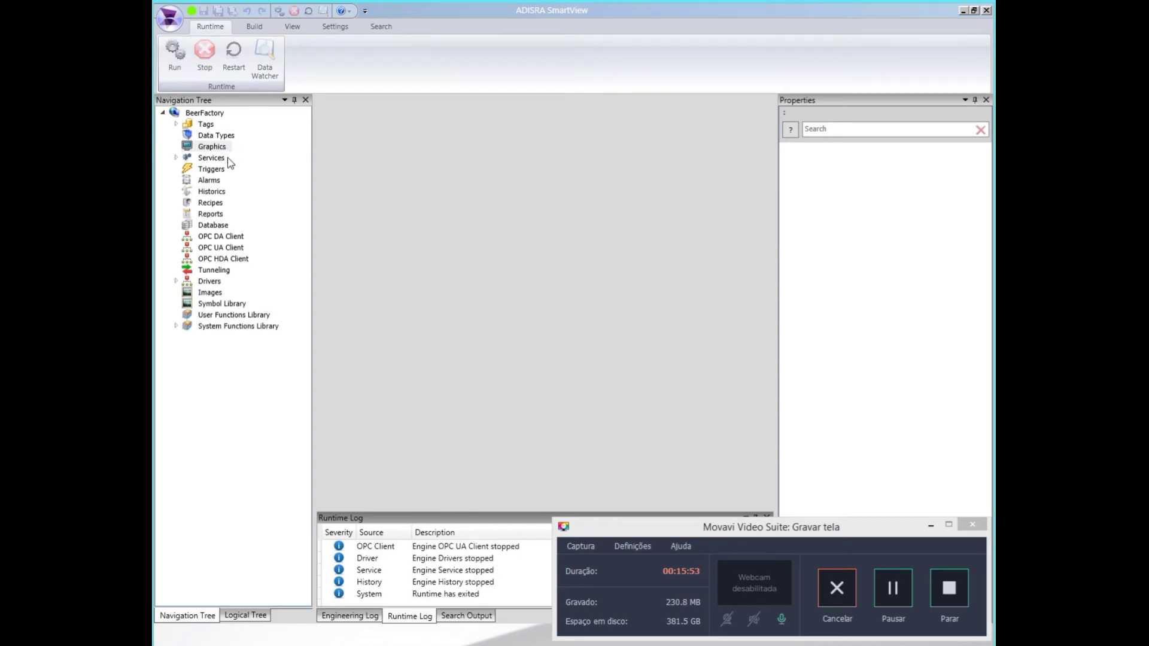
right_click(214, 147)
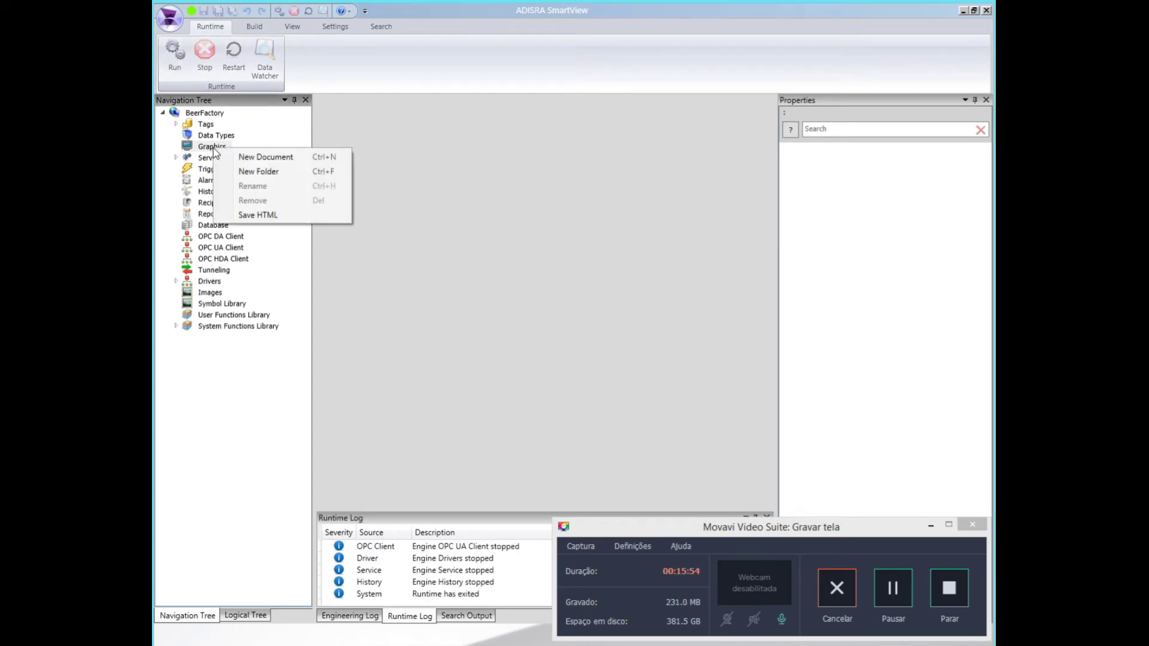
left_click(245, 155)
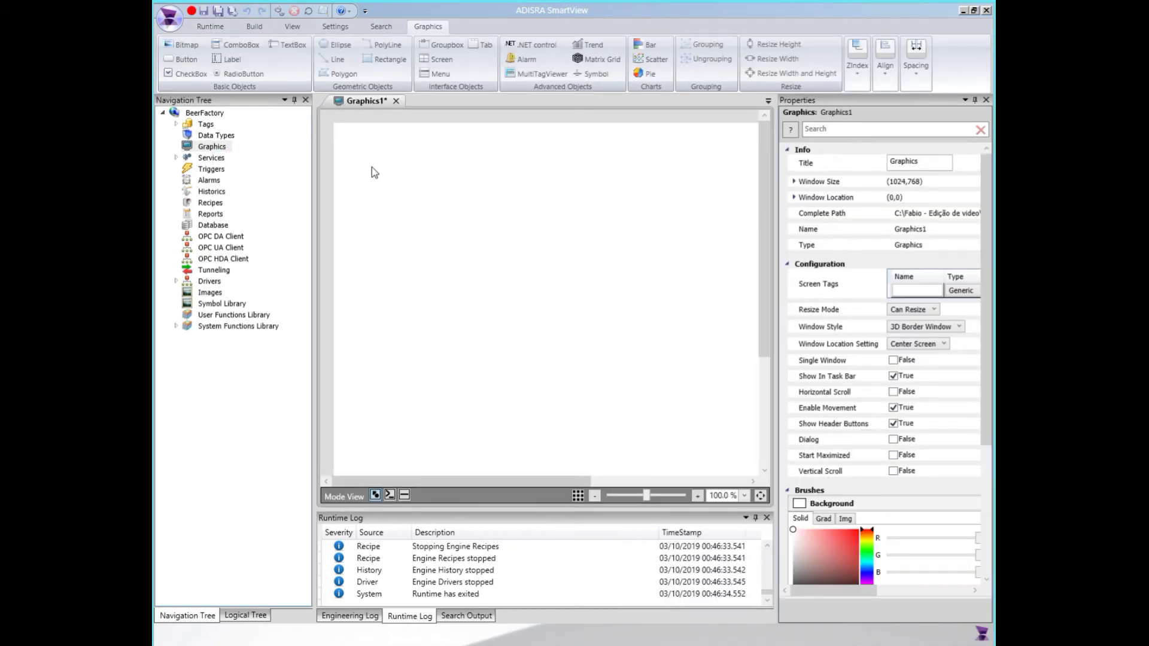
- Draw a label about 411 by 92 near the graphic's upper edge and set its font size to 72
left_click(219, 59)
left_click_drag(376, 155, 613, 218)
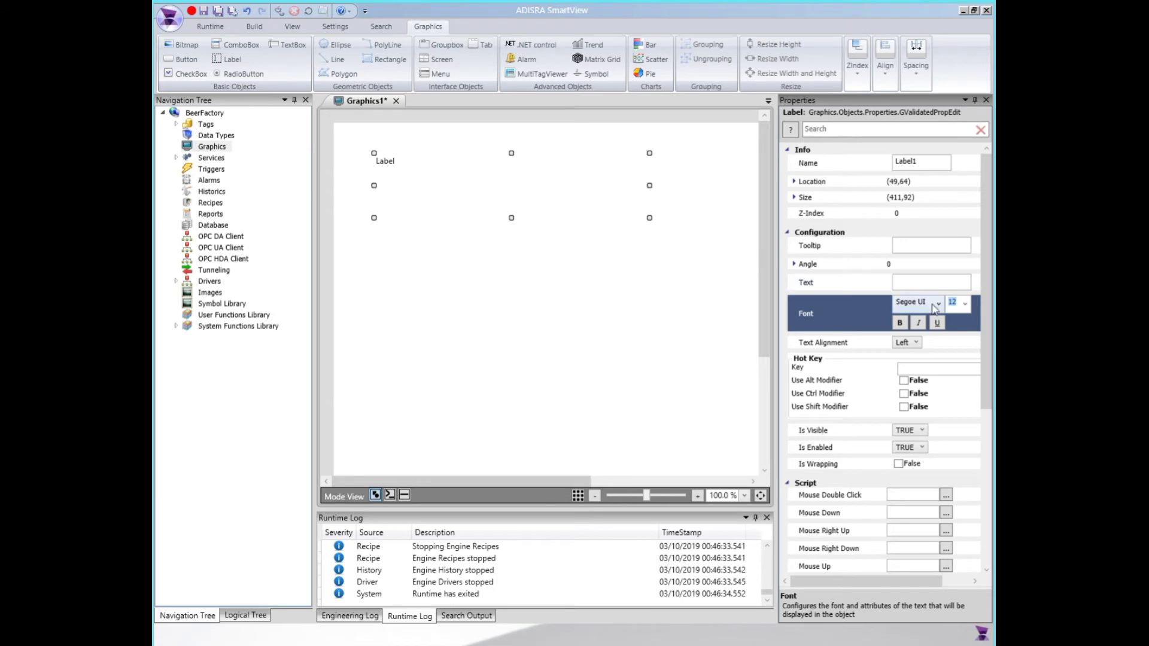
left_click(965, 304)
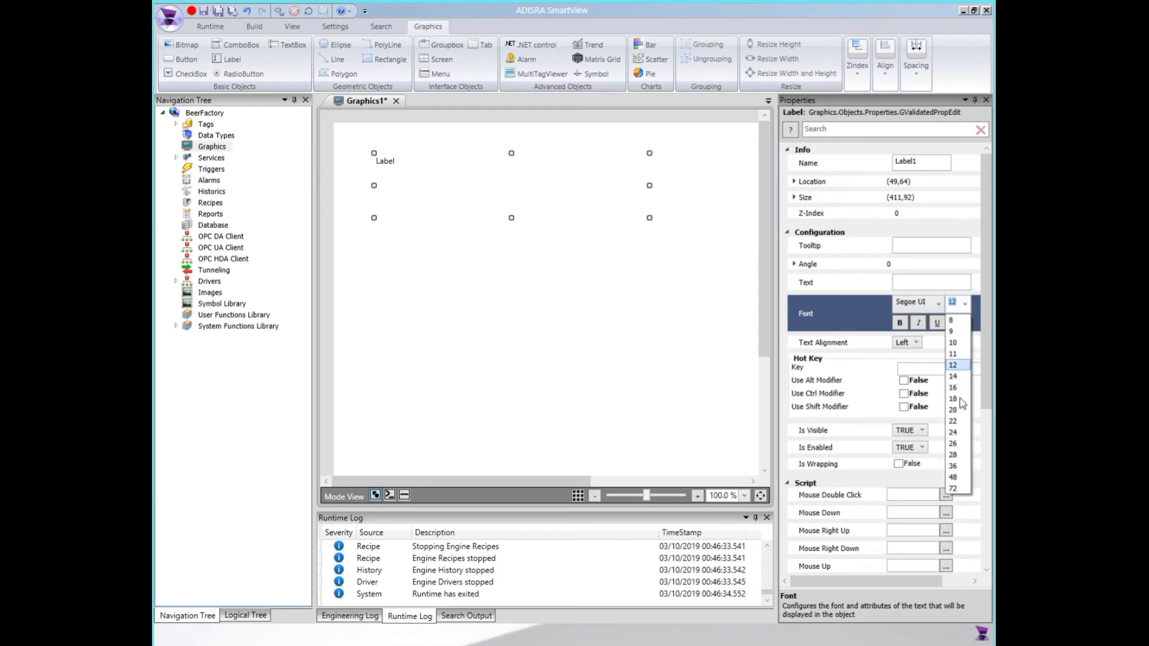
left_click(952, 488)
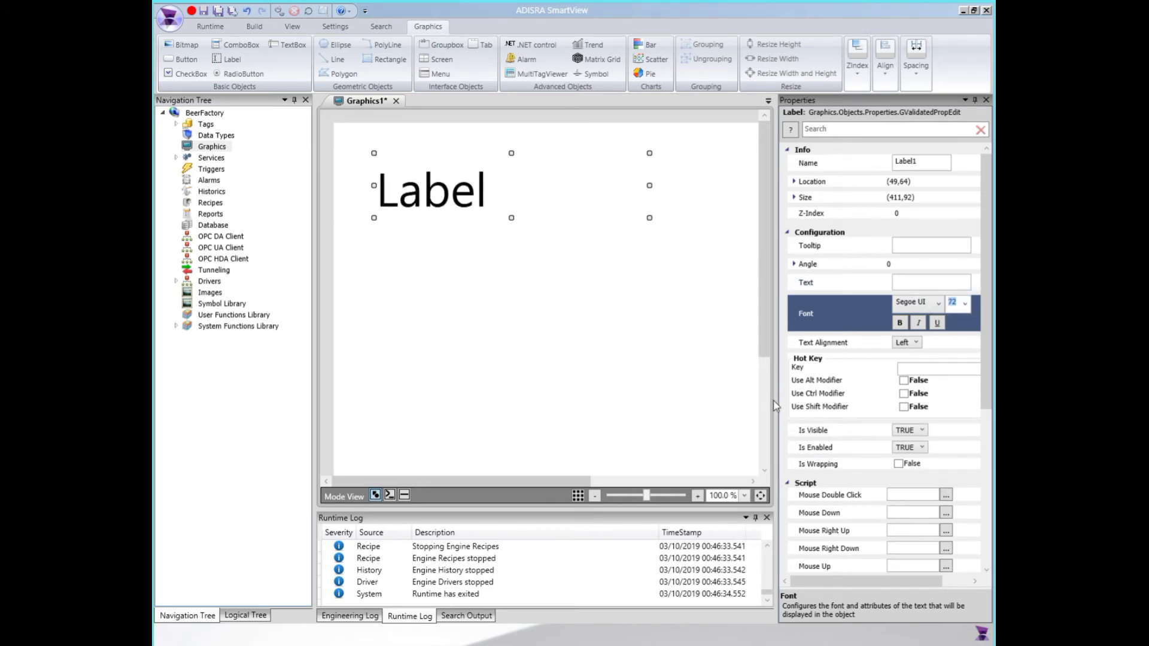
- Set the graphic's background to solid black and the label's foreground color to white
left_click(651, 295)
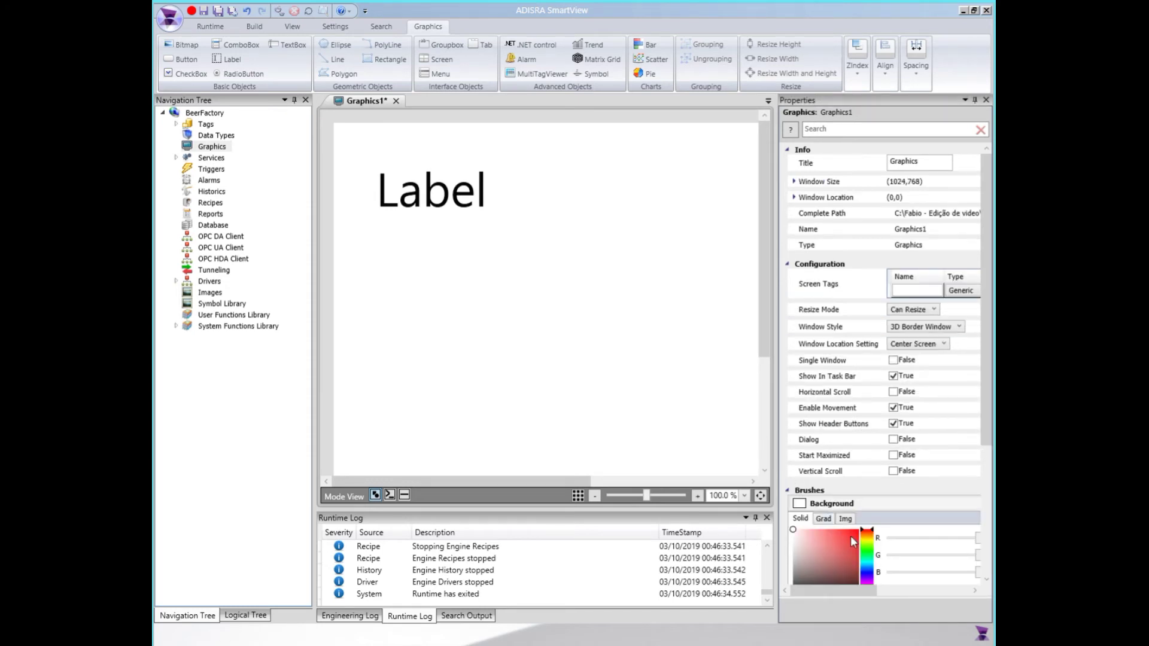
left_click_drag(850, 536, 818, 558)
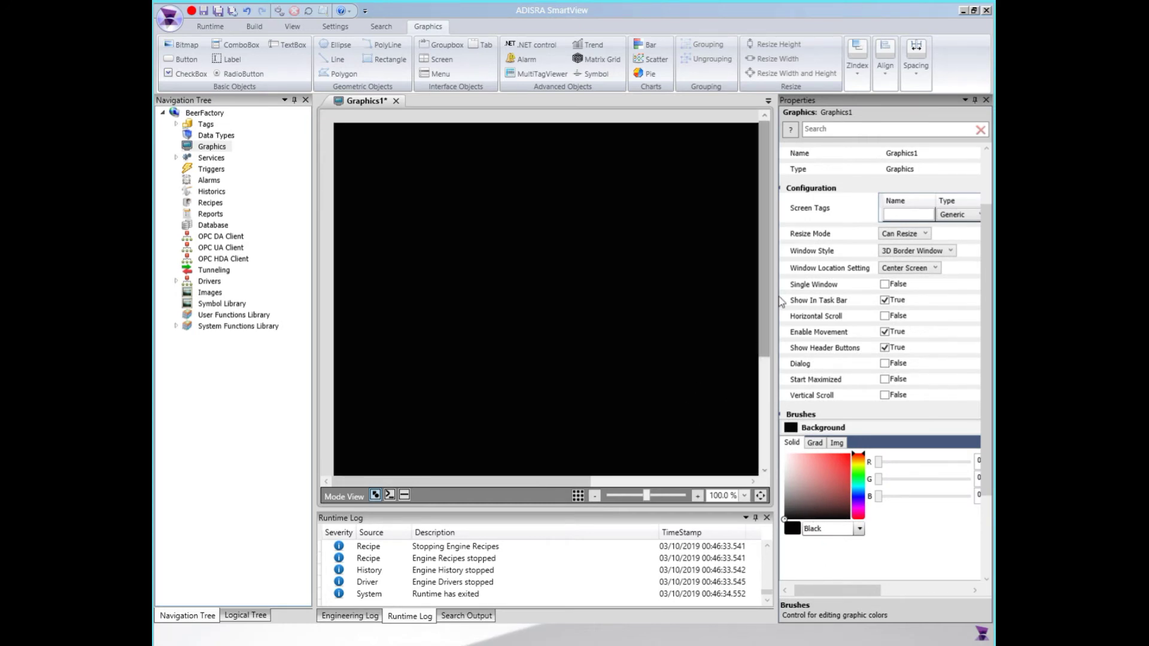
left_click(481, 201)
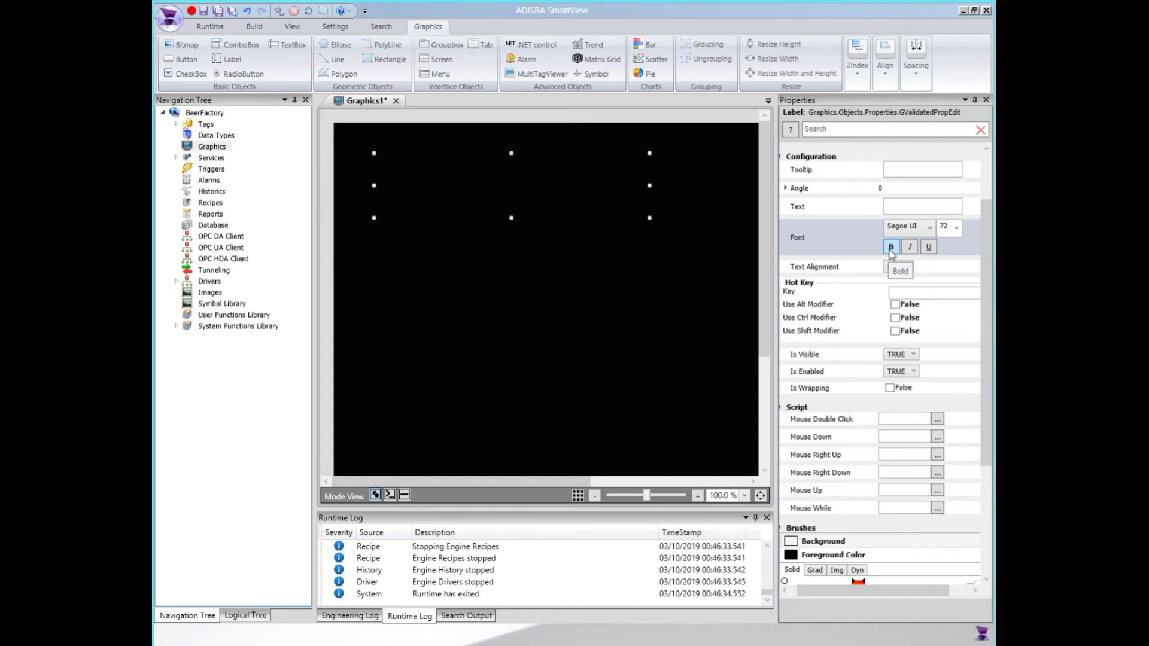
left_click(845, 555)
scroll(845, 513, "down", 1)
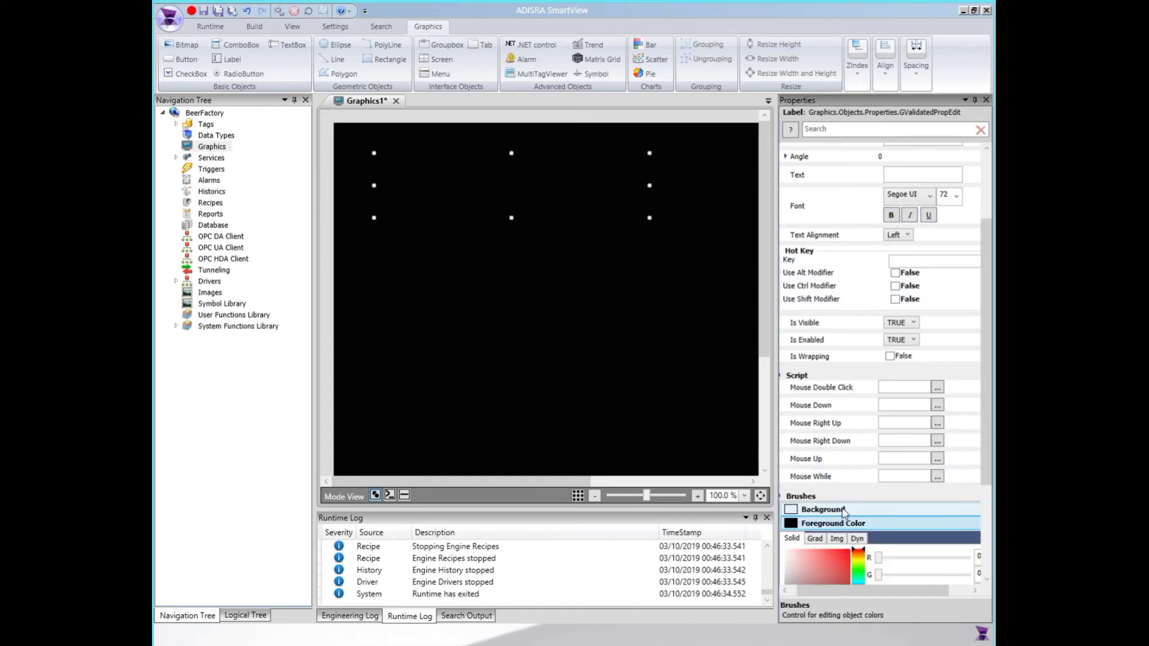
left_click_drag(798, 560, 784, 549)
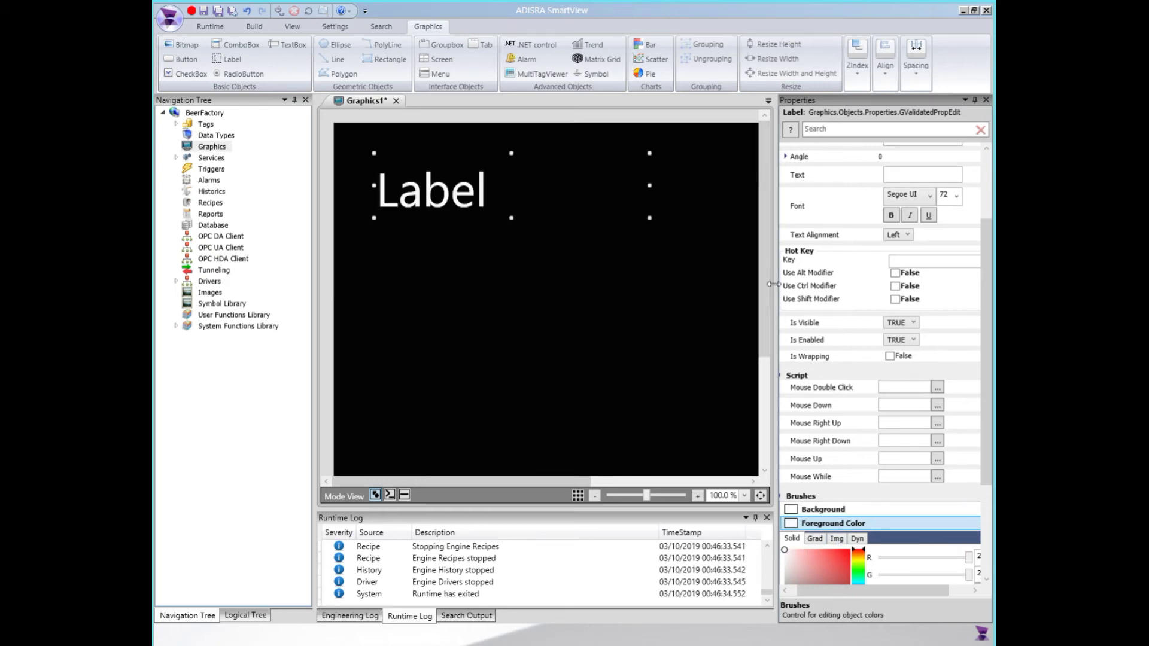
left_click_drag(984, 242, 983, 177)
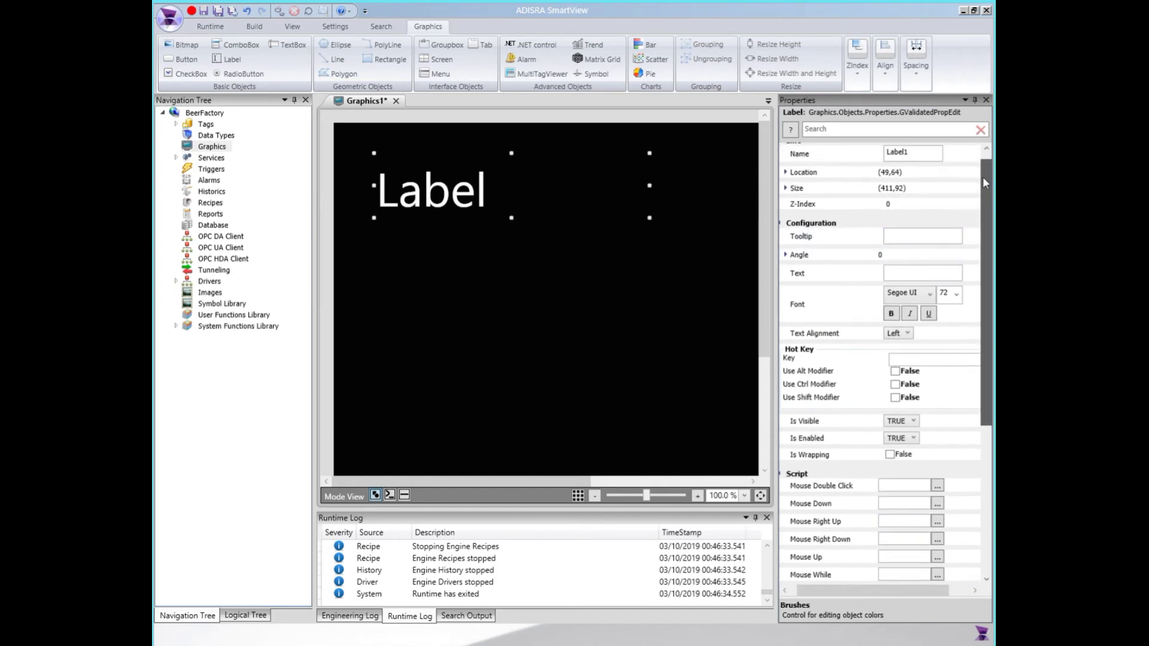
left_click(901, 282)
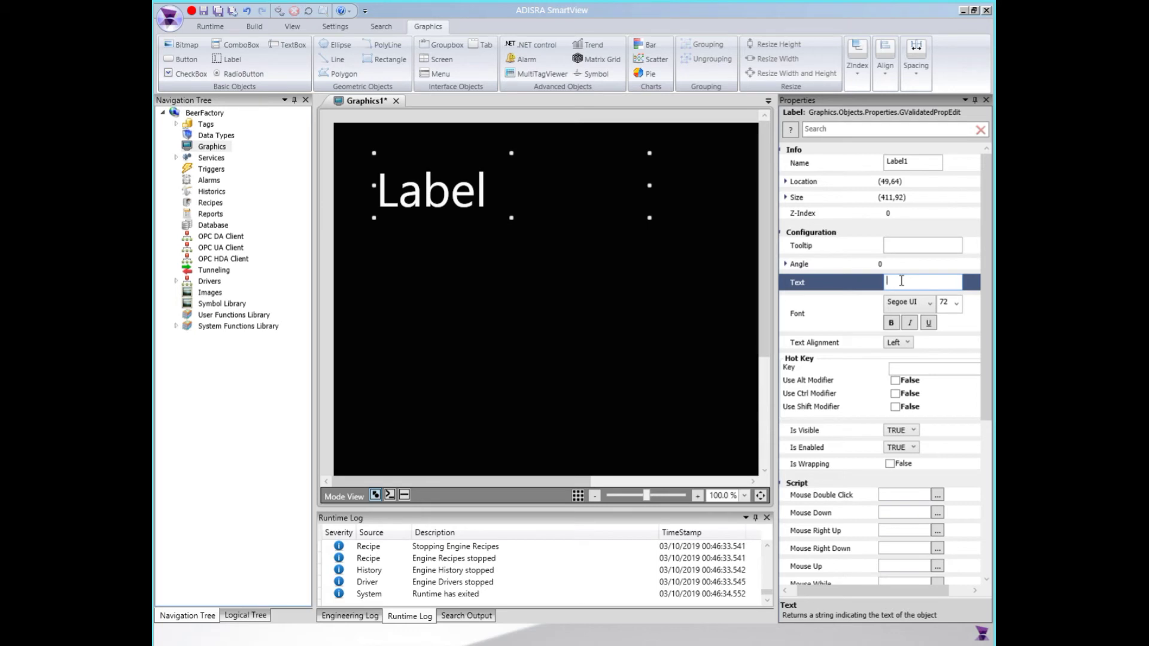
type("@RedundancyActivated")
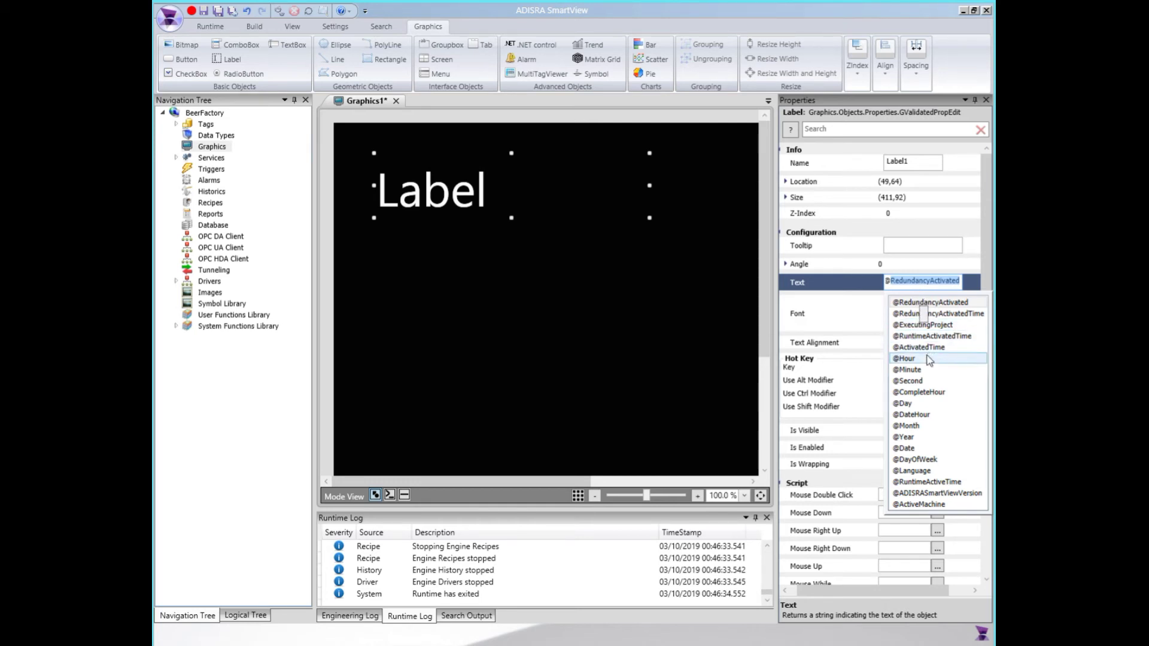
left_click(911, 452)
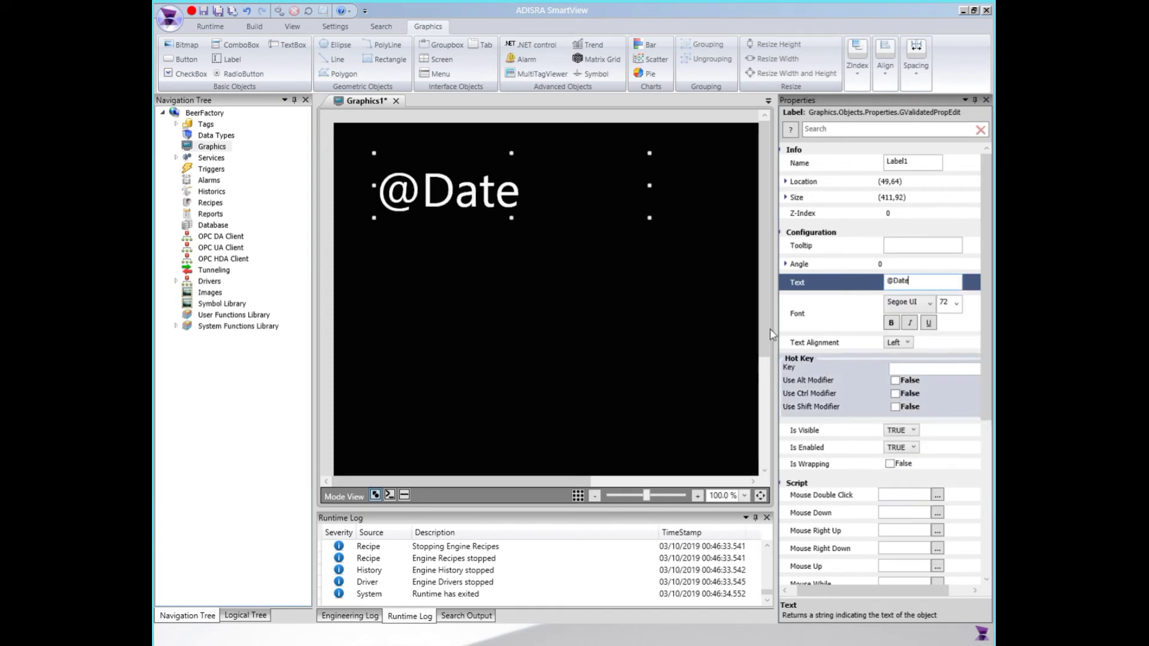
left_click_drag(497, 199, 580, 221)
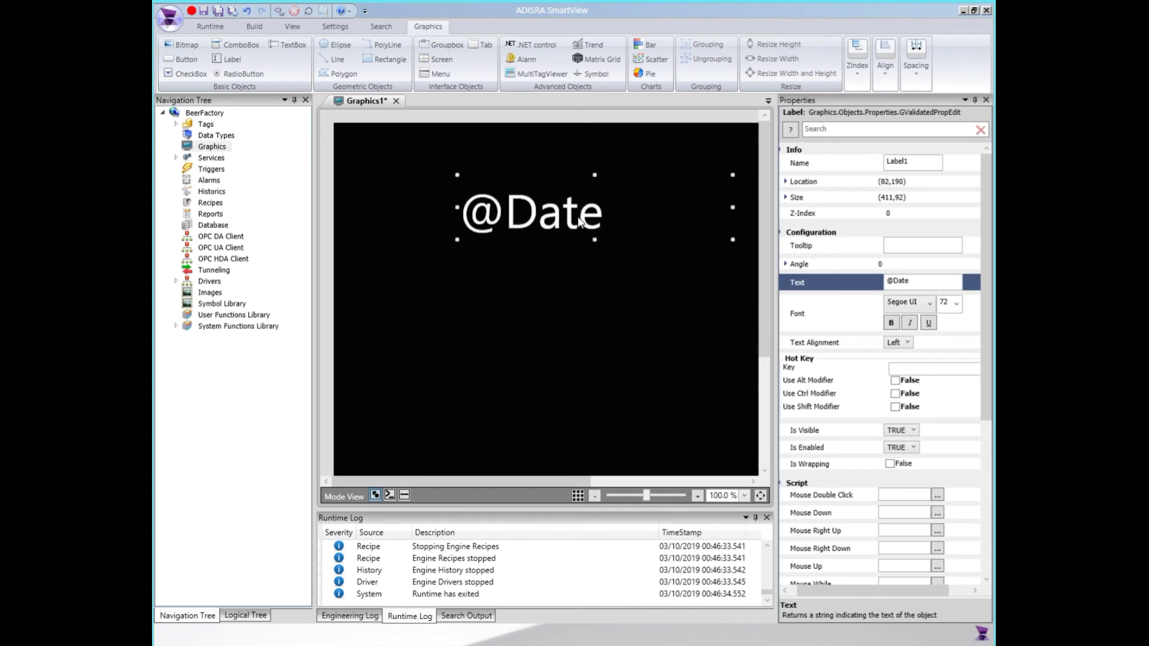
left_click_drag(575, 224, 561, 223)
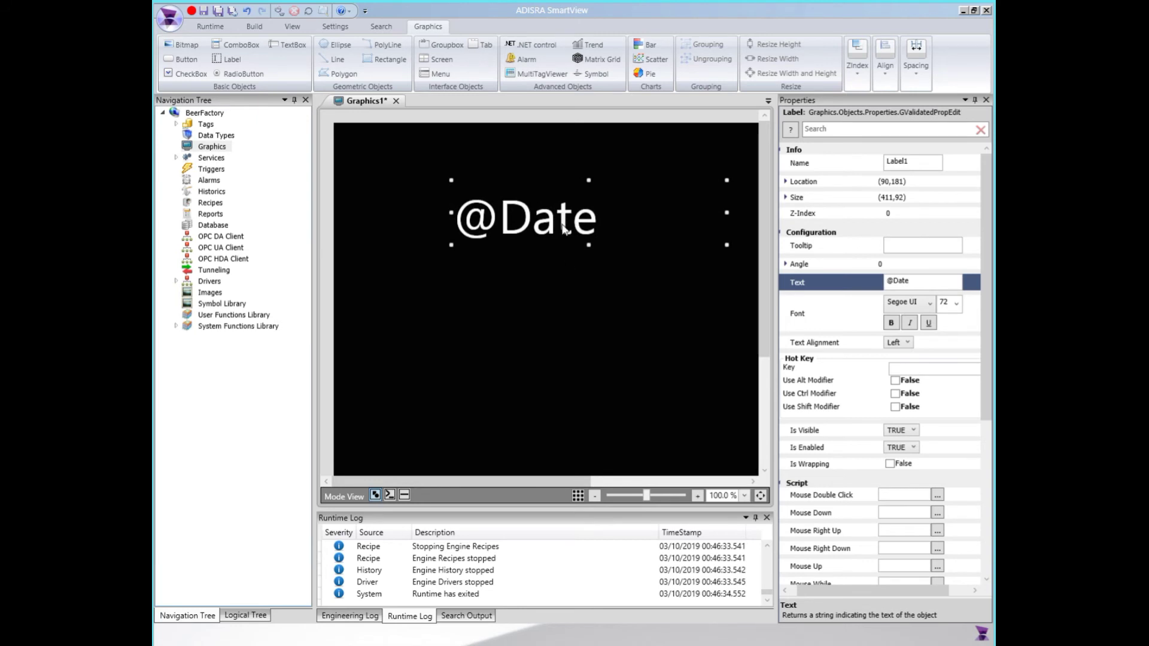
key("ctrl+v")
left_click_drag(564, 241, 556, 290)
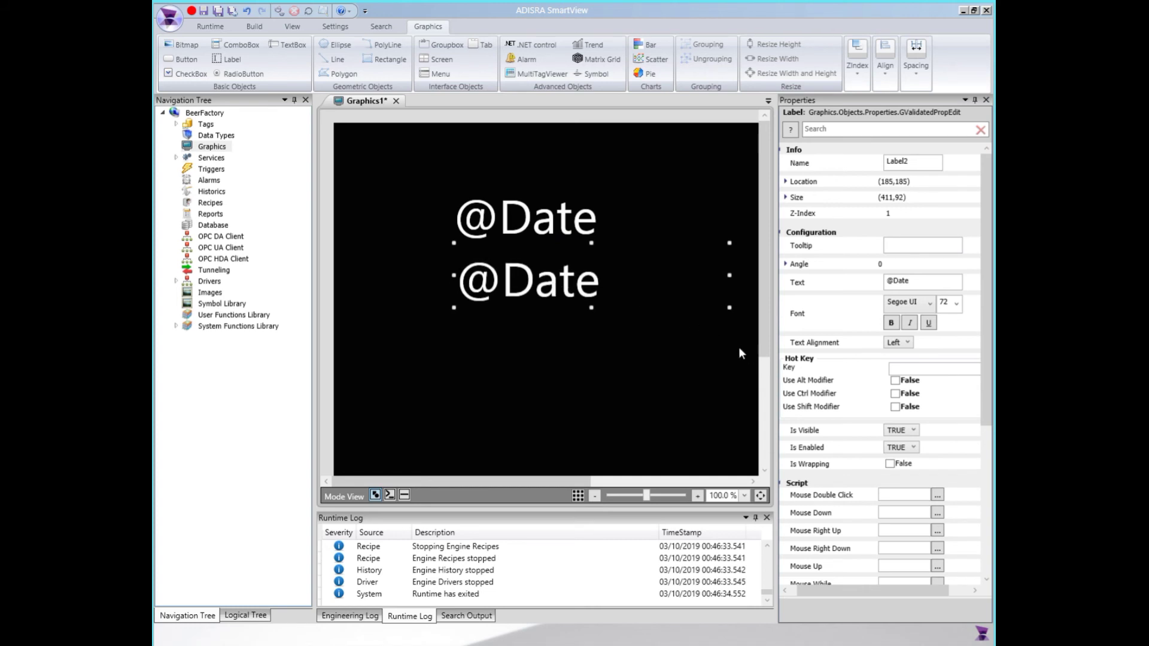
left_click(900, 283)
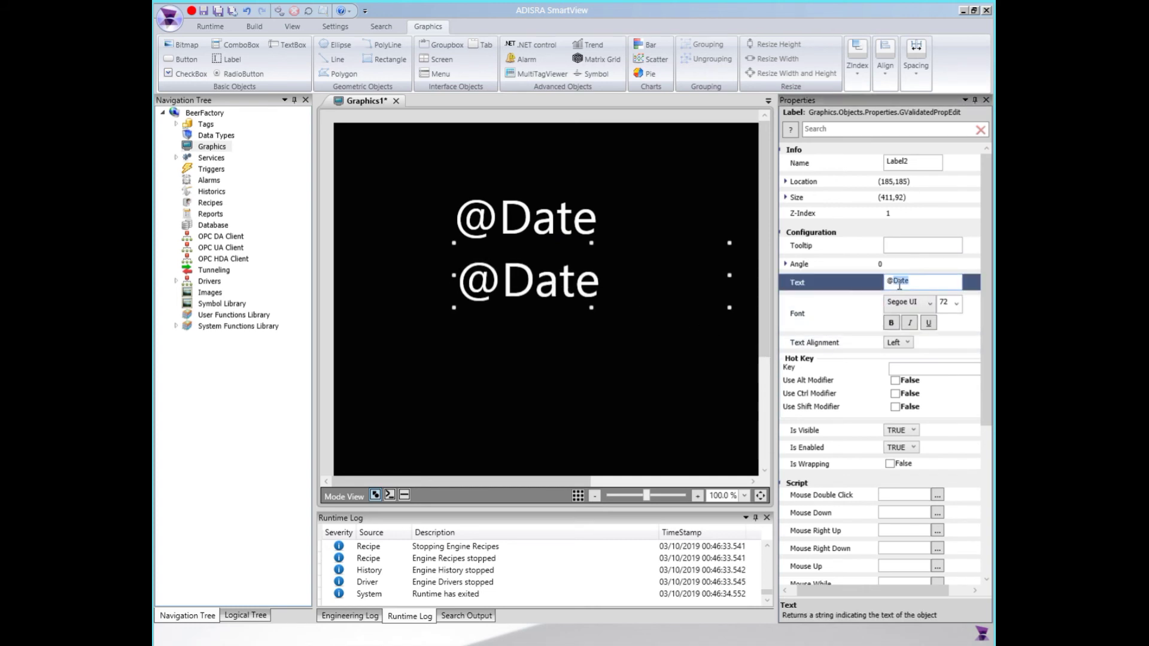
type("Second")
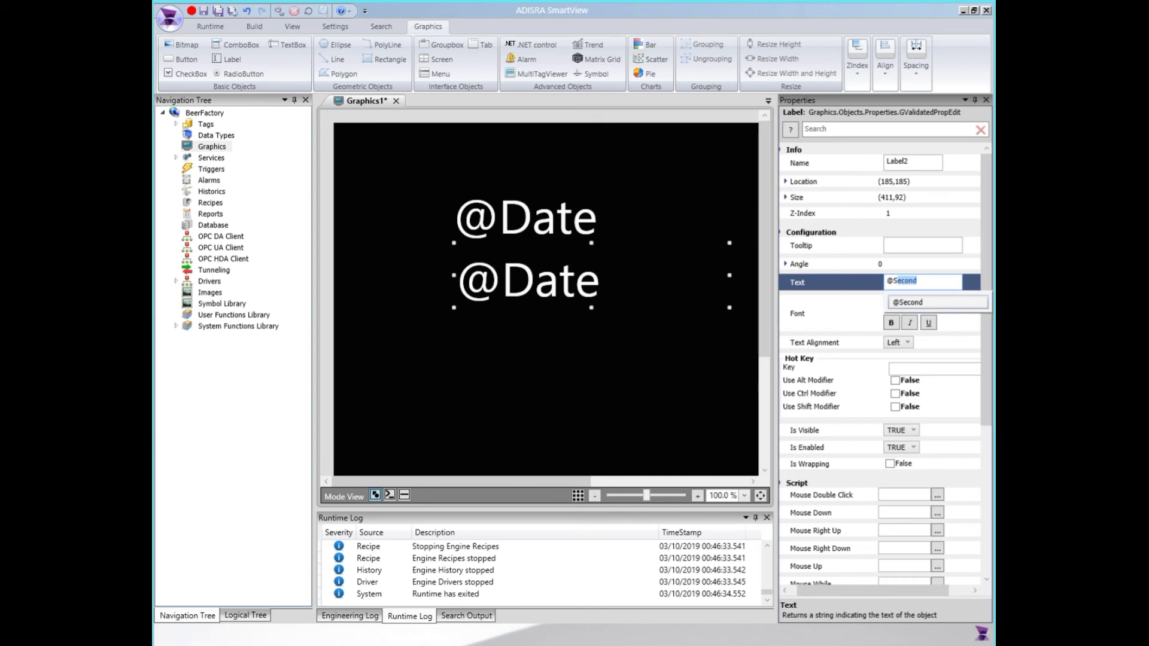
left_click(920, 302)
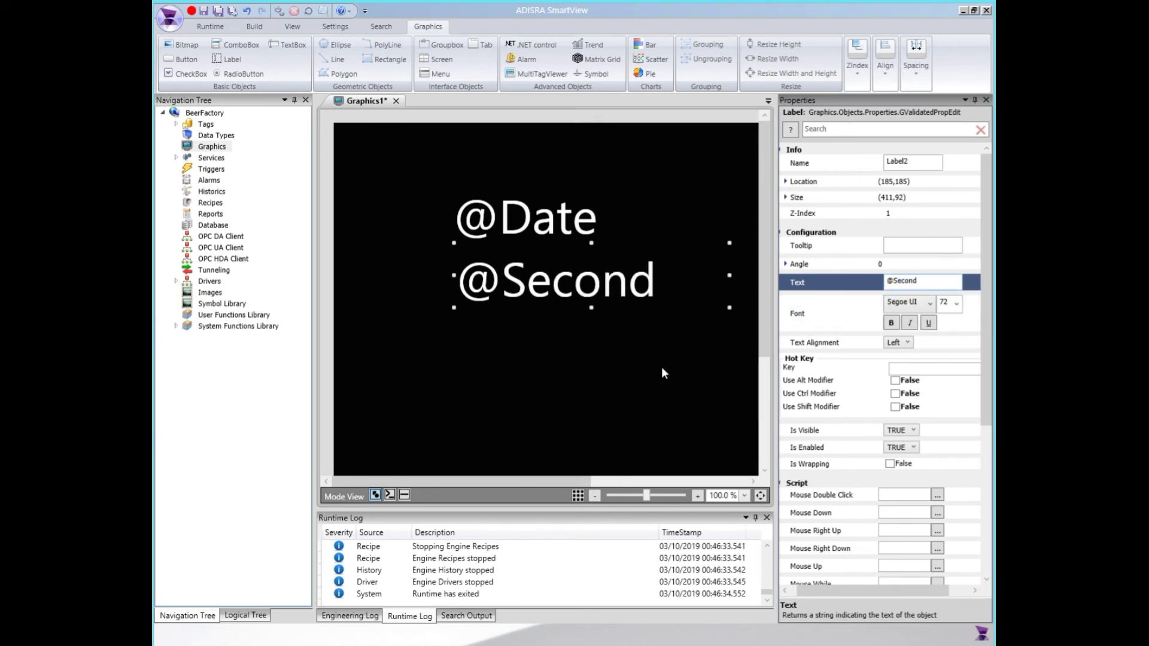
- Save the new graphics document as Graphics1
left_click(588, 367)
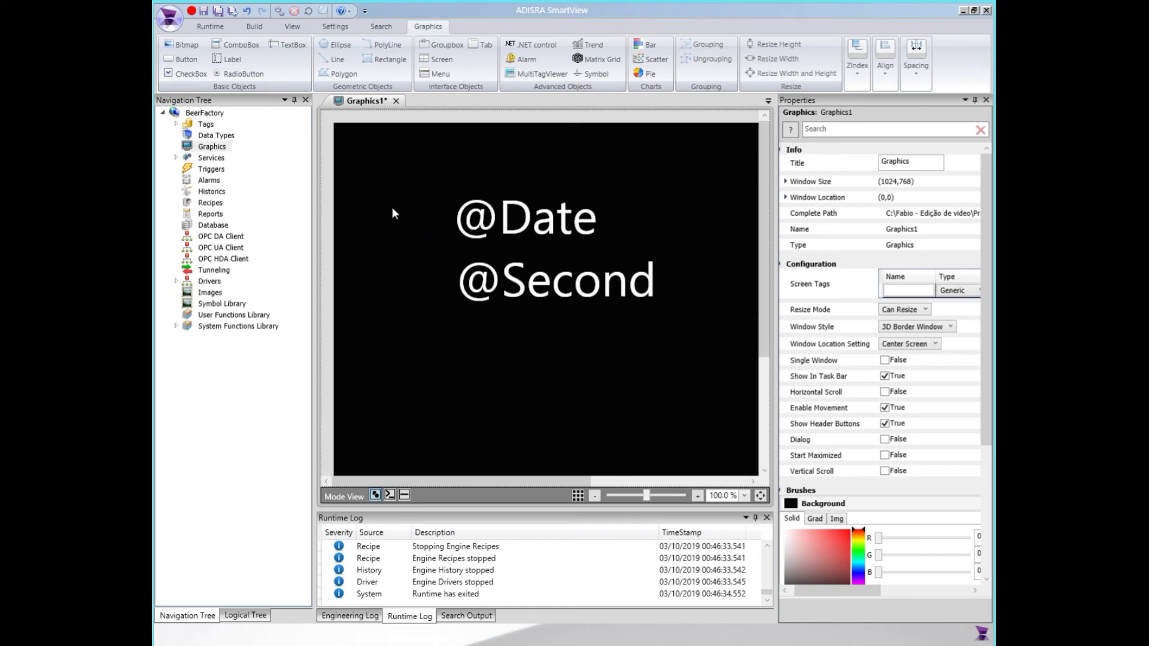
key("ctrl+s")
left_click(572, 445)
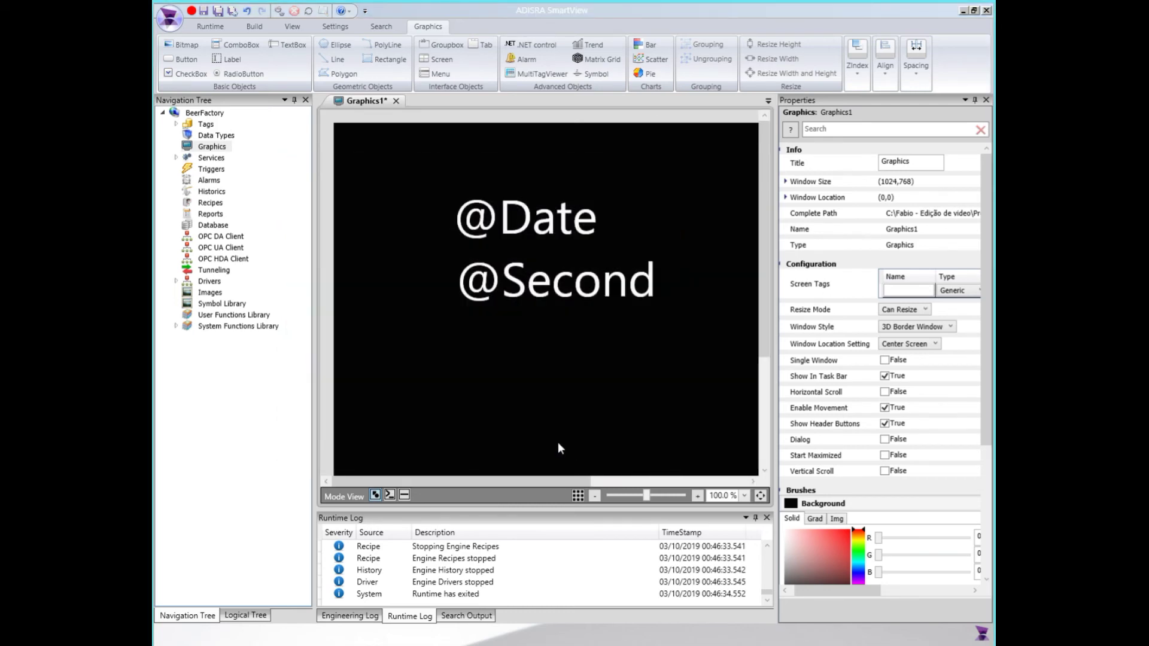
- Set Graphics1 as the project's startup graphic and start the runtime
left_click(342, 30)
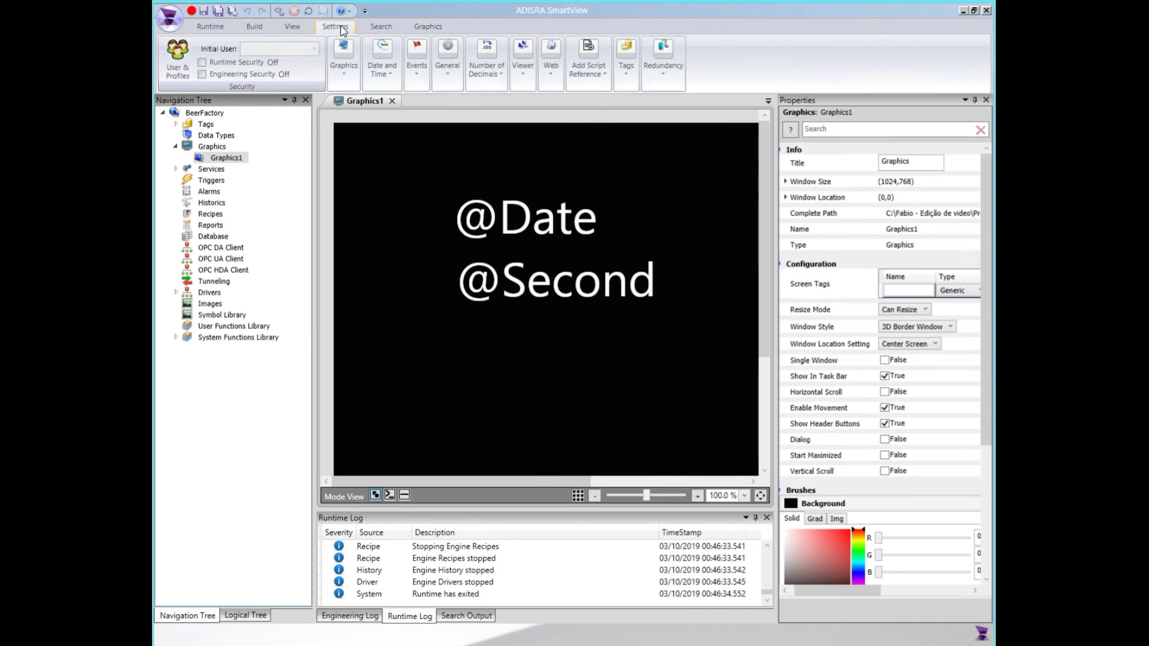
left_click(343, 71)
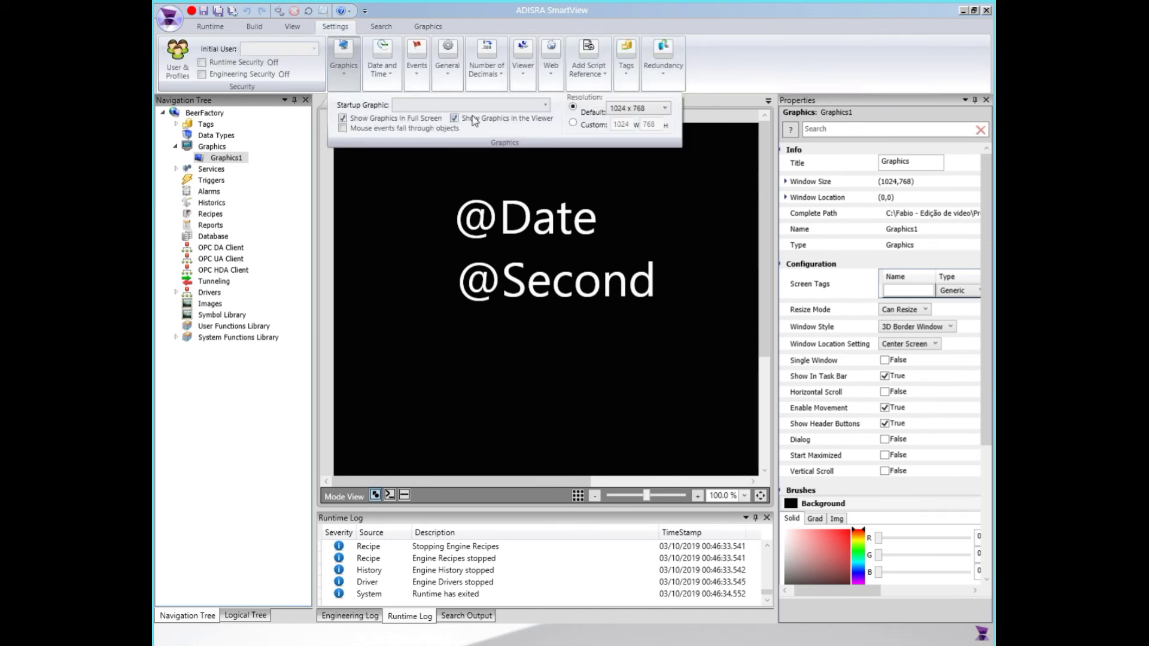
left_click(546, 107)
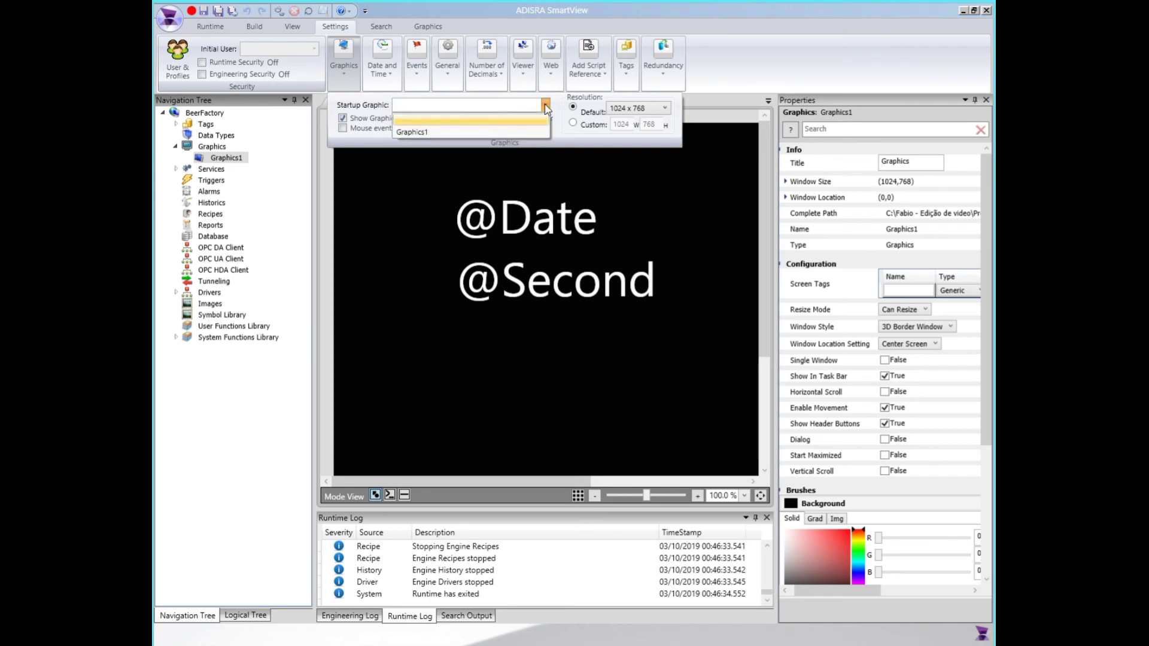
left_click(455, 133)
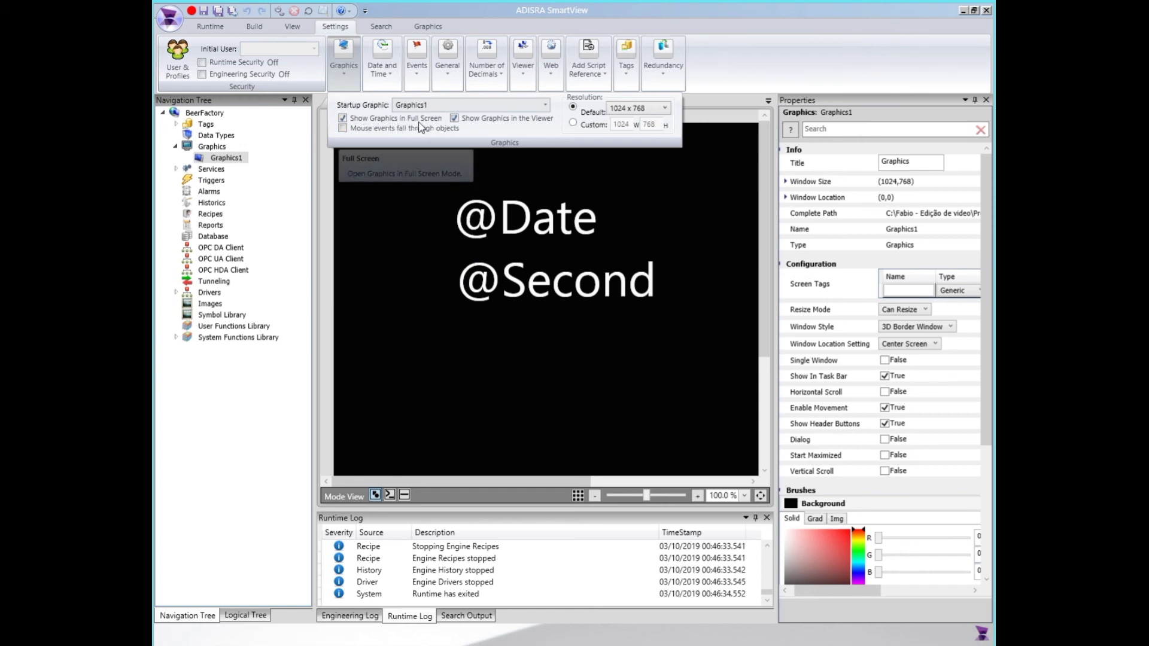
left_click(415, 211)
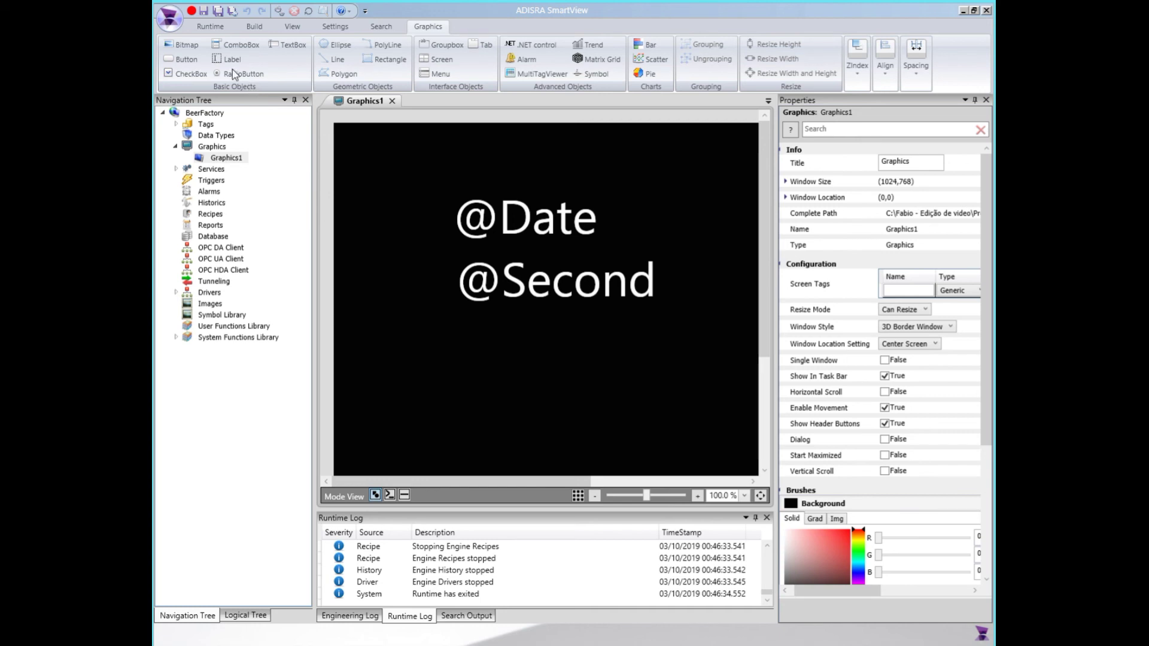
left_click(209, 26)
left_click(175, 52)
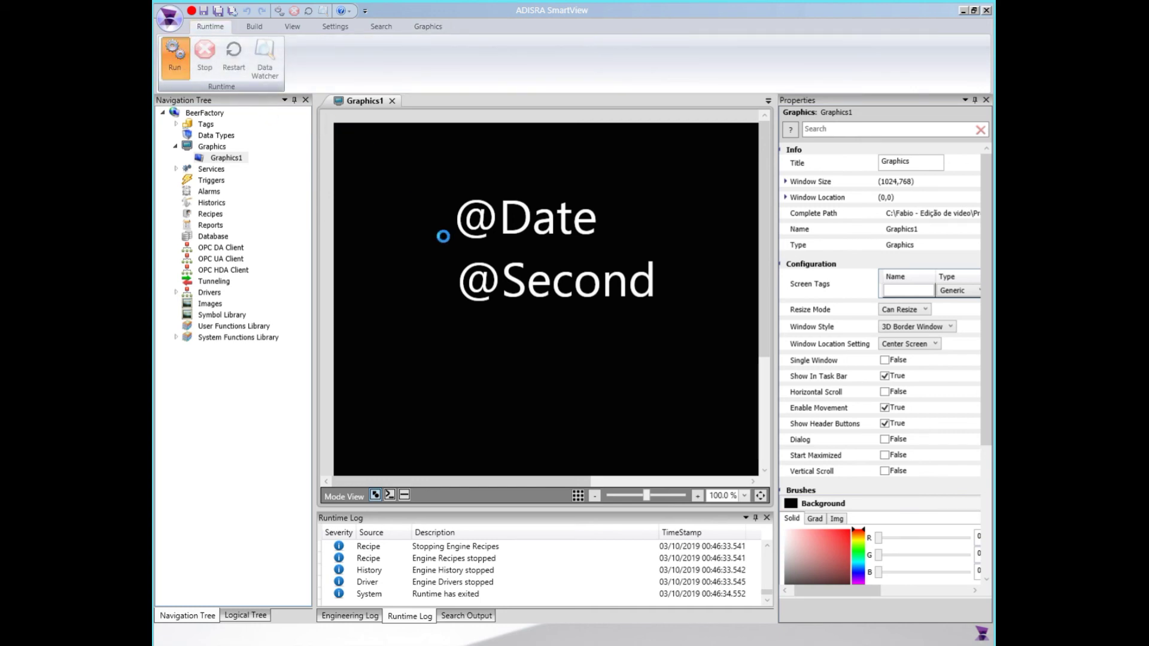